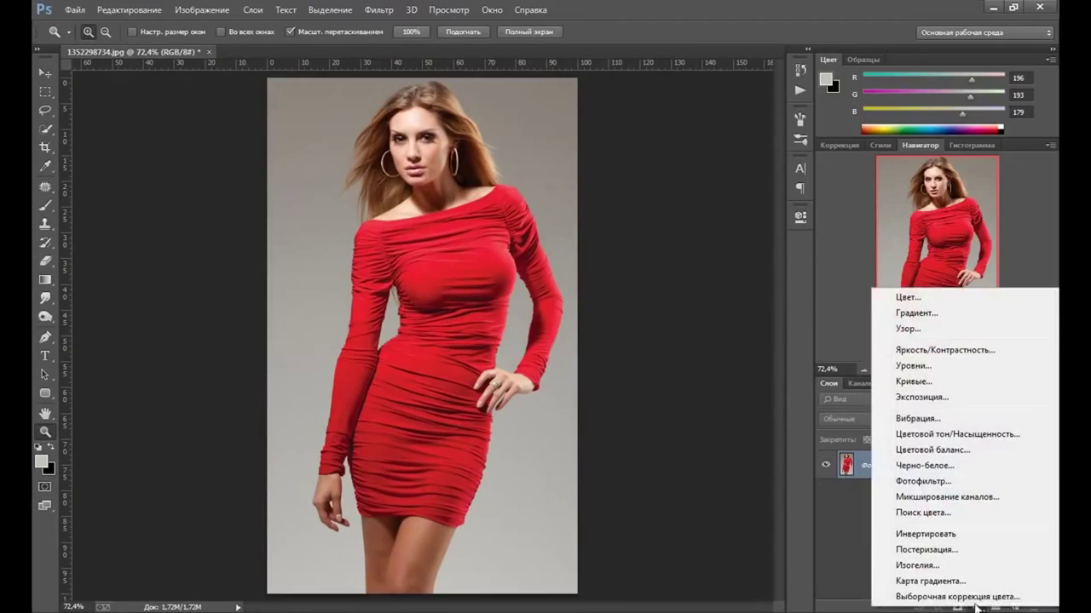
# Step: Add a Hue/Saturation adjustment layer ('Цветовой тон/Насыщенность 1') above the background photo
pyautogui.click(977, 606)
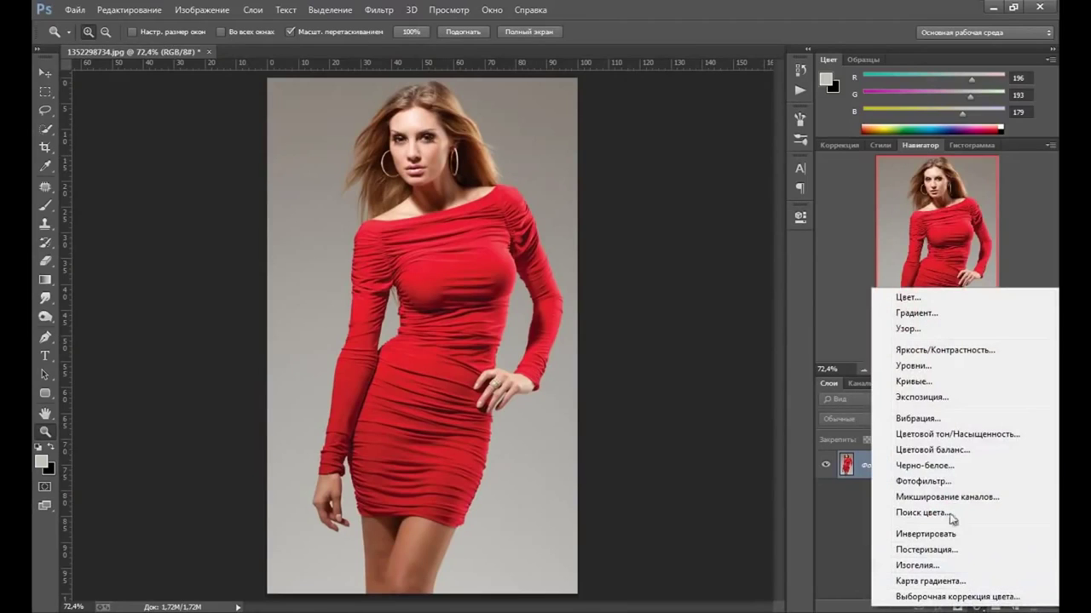
pyautogui.click(940, 436)
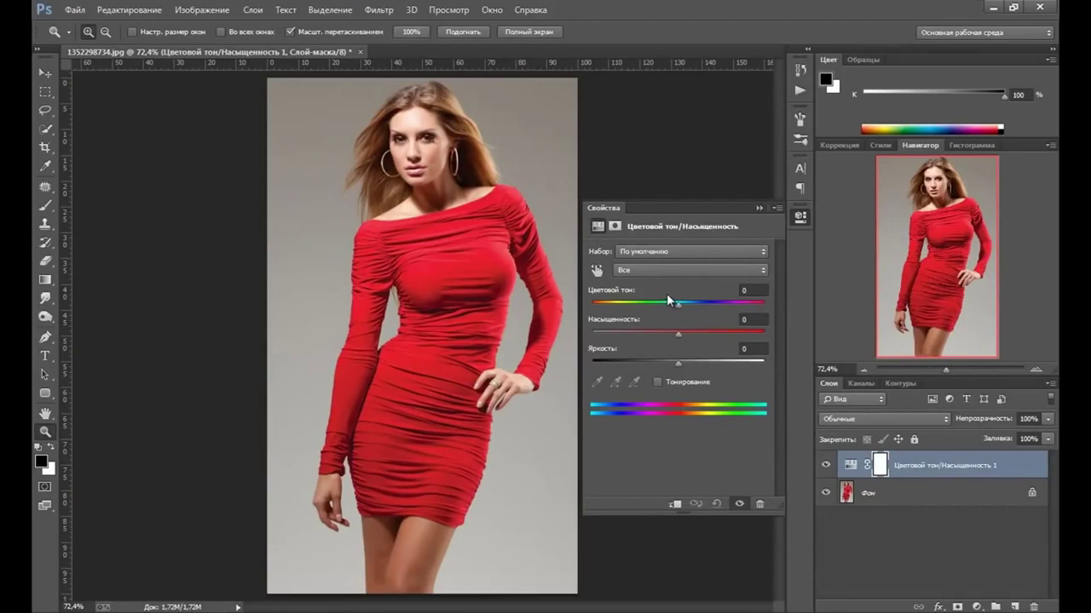
pyautogui.click(681, 271)
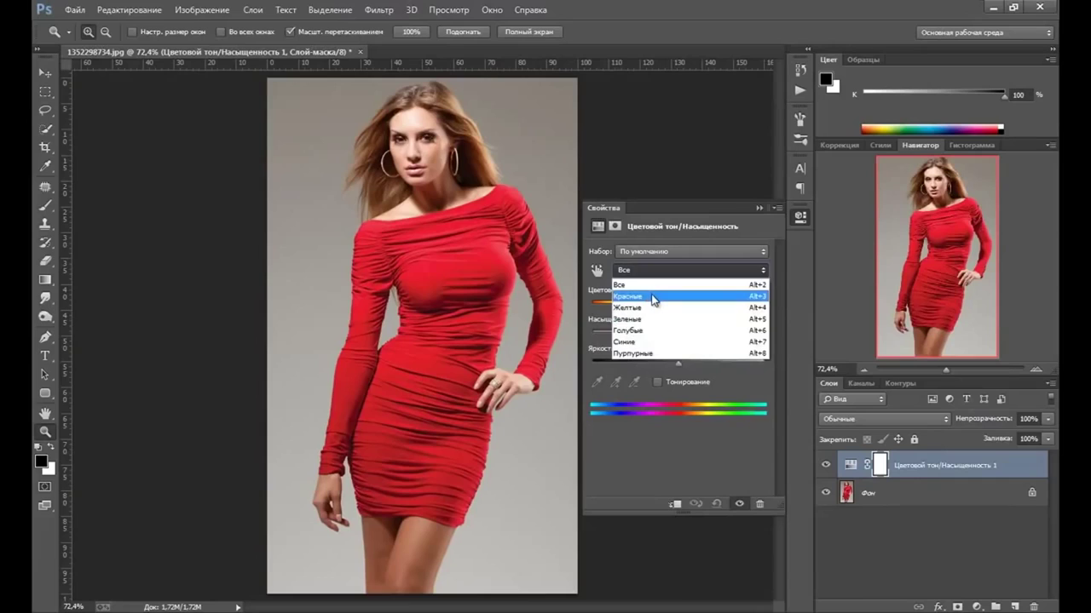
# Step: Limit the adjustment to Reds, sampling the dress's red with the eyedropper to refine the range
pyautogui.click(653, 298)
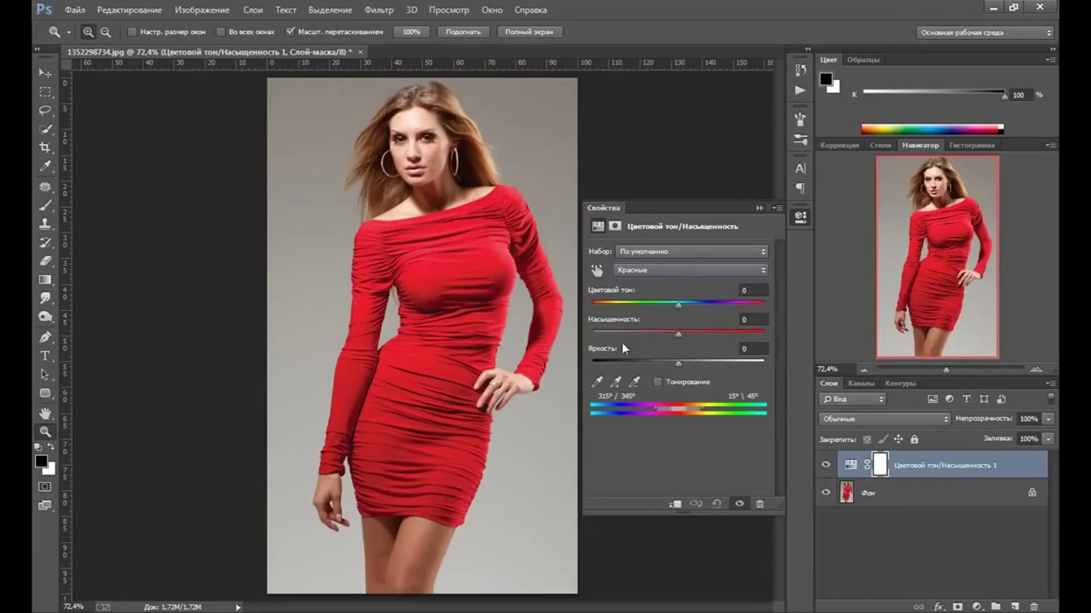
pyautogui.click(599, 384)
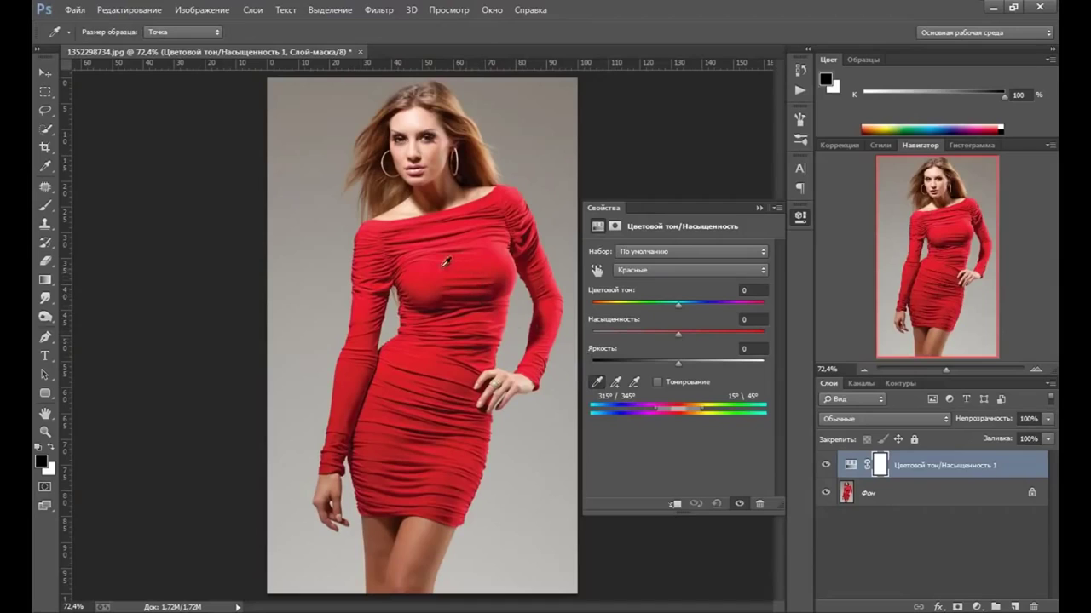
pyautogui.click(444, 227)
# Step: Push the Reds hue to -133 so the dress turns blue, then collapse Properties
pyautogui.moveTo(678, 302)
pyautogui.mouseDown()
pyautogui.moveTo(634, 298)
pyautogui.moveTo(657, 299)
pyautogui.mouseUp()
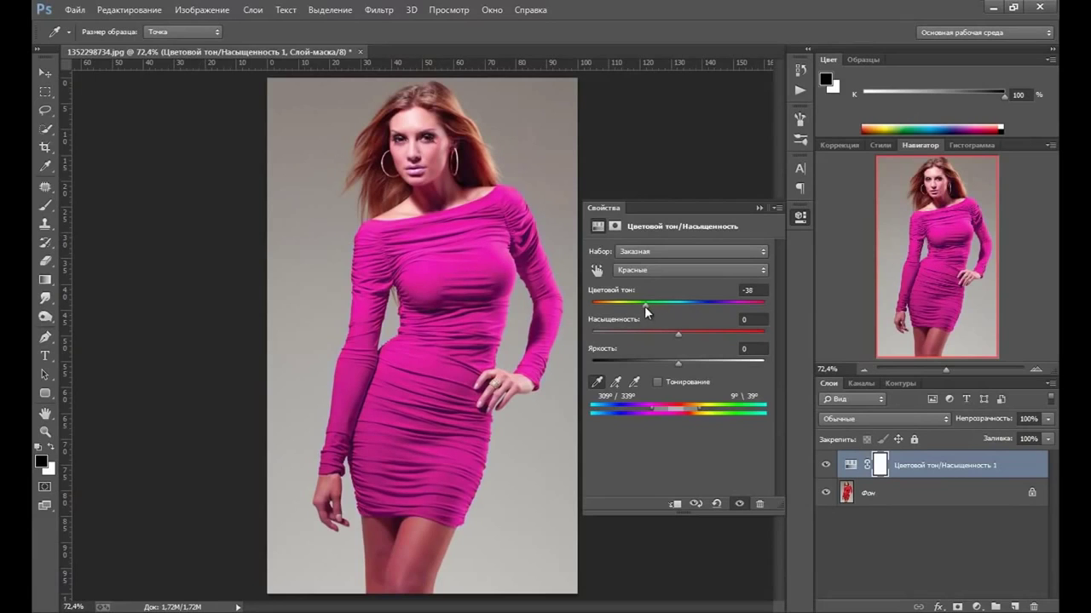
pyautogui.moveTo(634, 310); pyautogui.dragTo(619, 309)
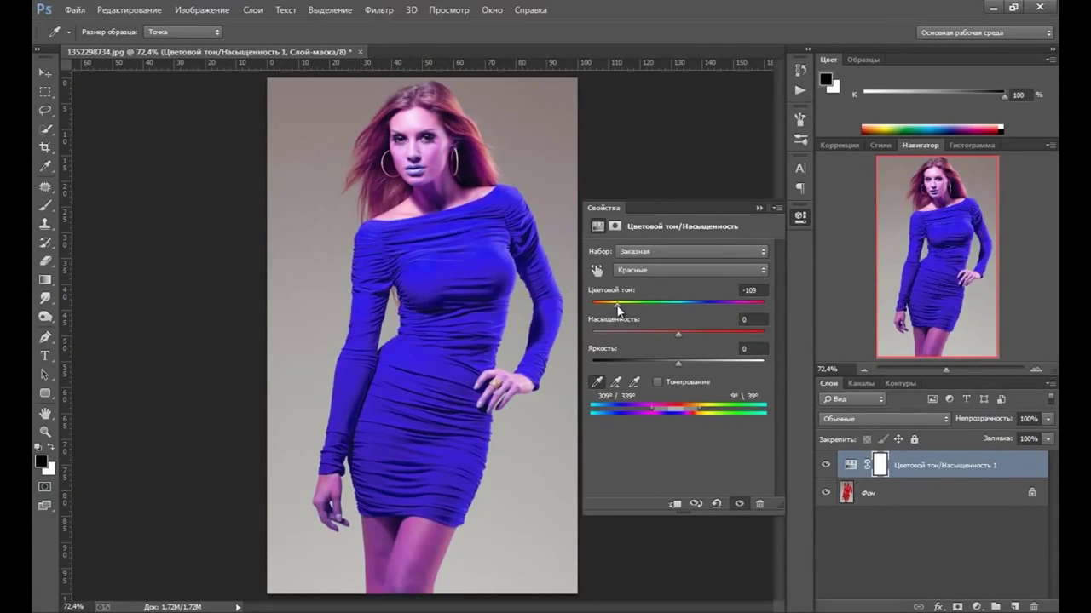
pyautogui.moveTo(615, 309); pyautogui.dragTo(610, 312)
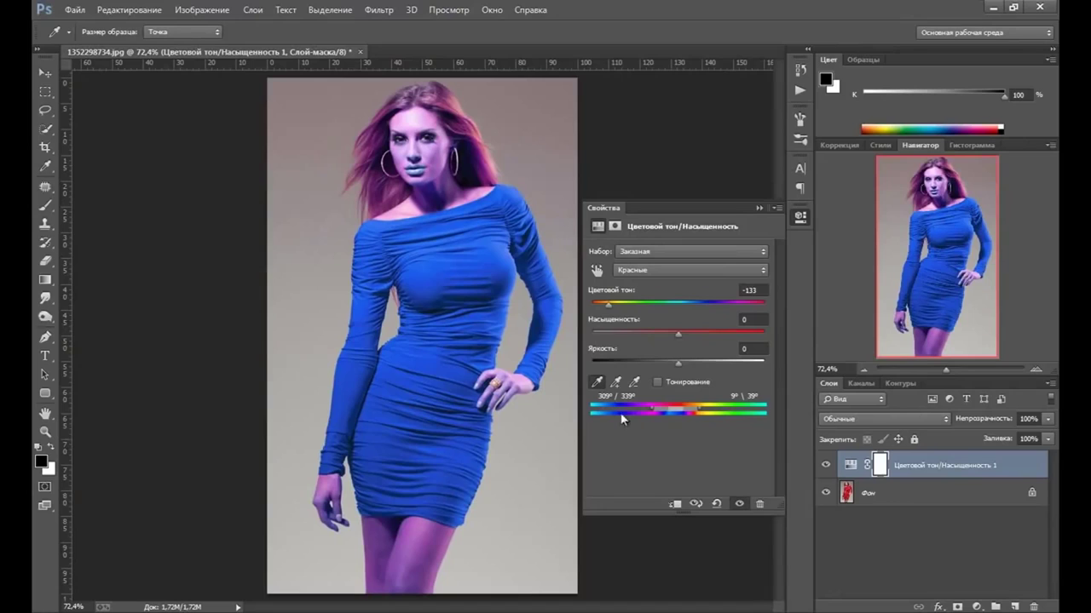
pyautogui.click(757, 209)
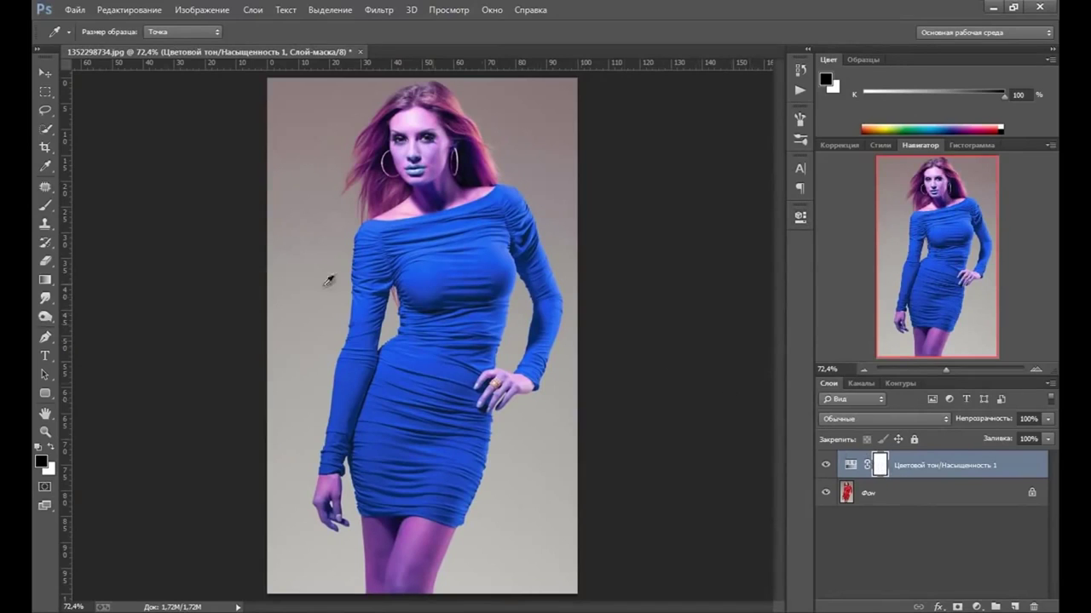
# Step: Select the Brush tool and enlarge it to 175 px for mask painting
pyautogui.click(46, 211)
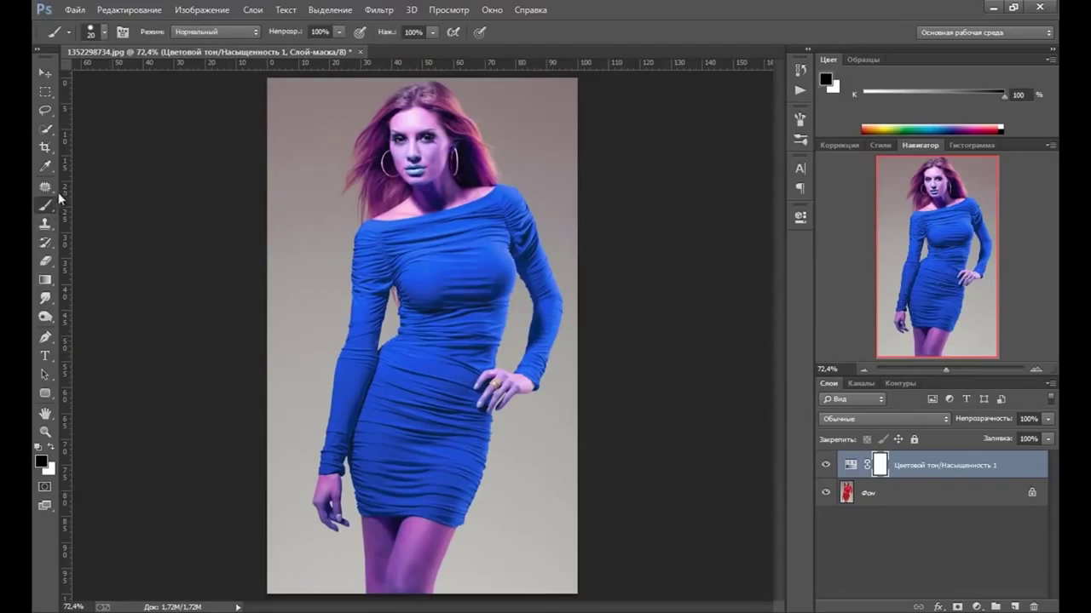
pyautogui.click(102, 33)
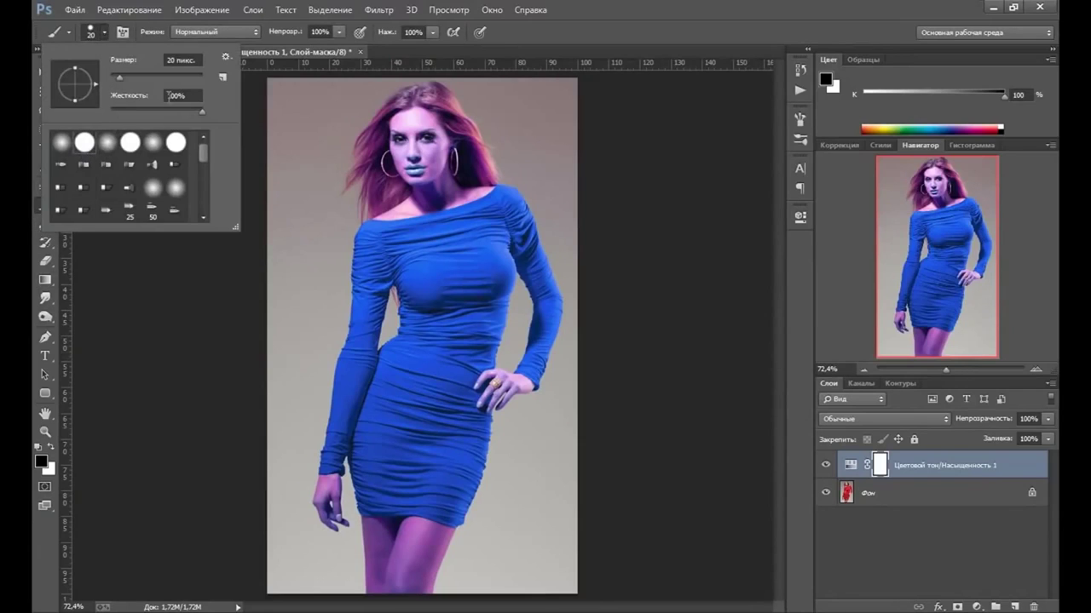
pyautogui.click(423, 51)
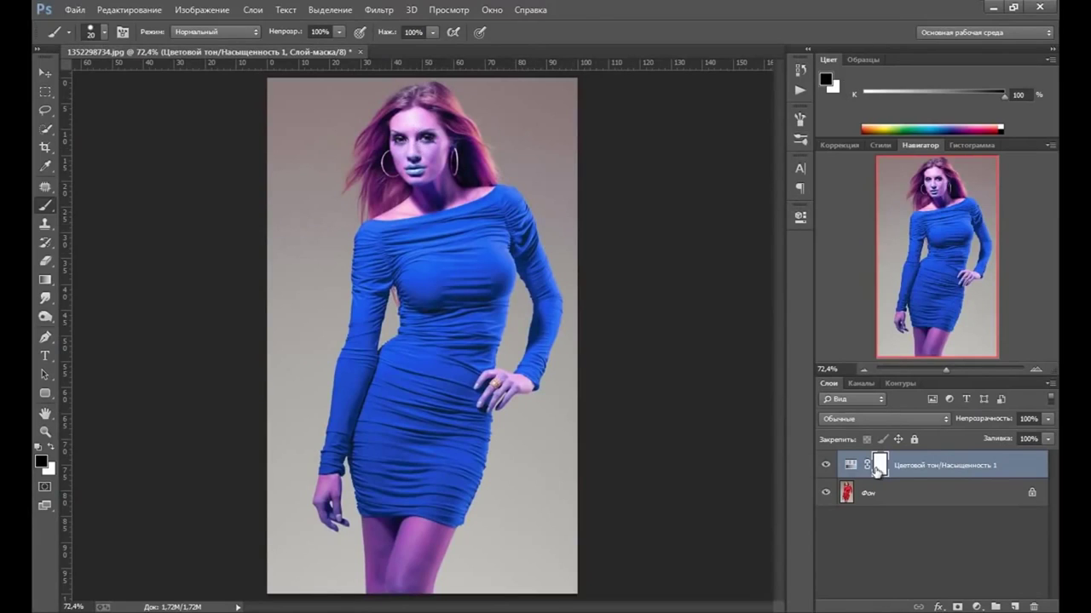
pyautogui.press(']')
pyautogui.press(']')
pyautogui.press(']')
# Step: Paint black on the mask over the hair, face, upper legs and fingers to remove the tint
pyautogui.moveTo(293, 128)
pyautogui.mouseDown()
pyautogui.moveTo(451, 89)
pyautogui.moveTo(585, 97)
pyautogui.moveTo(324, 64)
pyautogui.mouseUp()
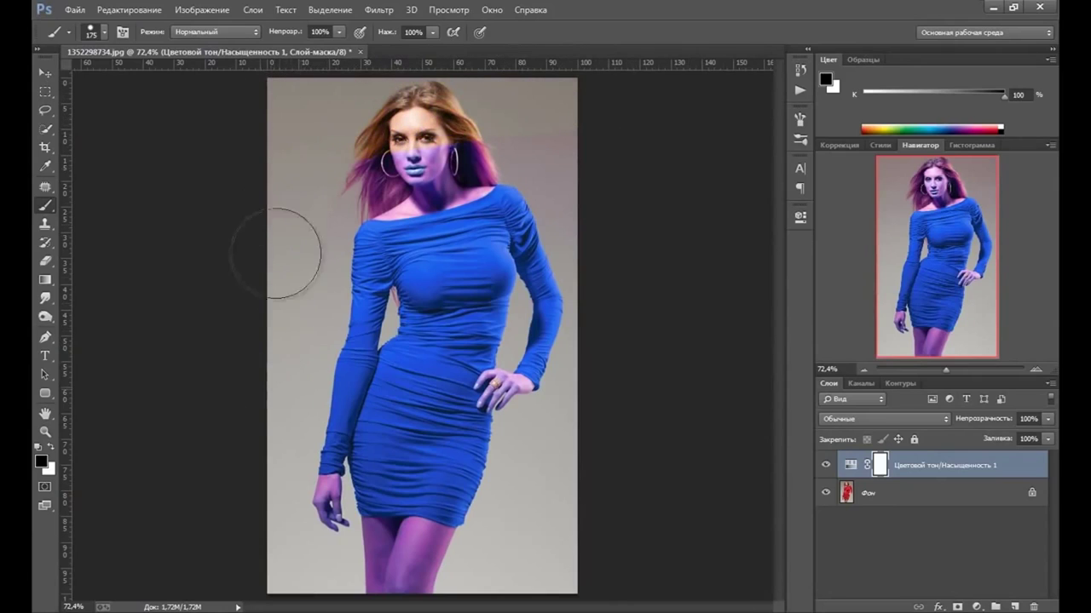
pyautogui.moveTo(316, 158)
pyautogui.mouseDown()
pyautogui.moveTo(422, 136)
pyautogui.moveTo(456, 115)
pyautogui.moveTo(365, 122)
pyautogui.moveTo(362, 158)
pyautogui.moveTo(418, 145)
pyautogui.moveTo(415, 153)
pyautogui.mouseUp()
pyautogui.moveTo(467, 127)
pyautogui.mouseDown()
pyautogui.moveTo(523, 97)
pyautogui.moveTo(540, 114)
pyautogui.mouseUp()
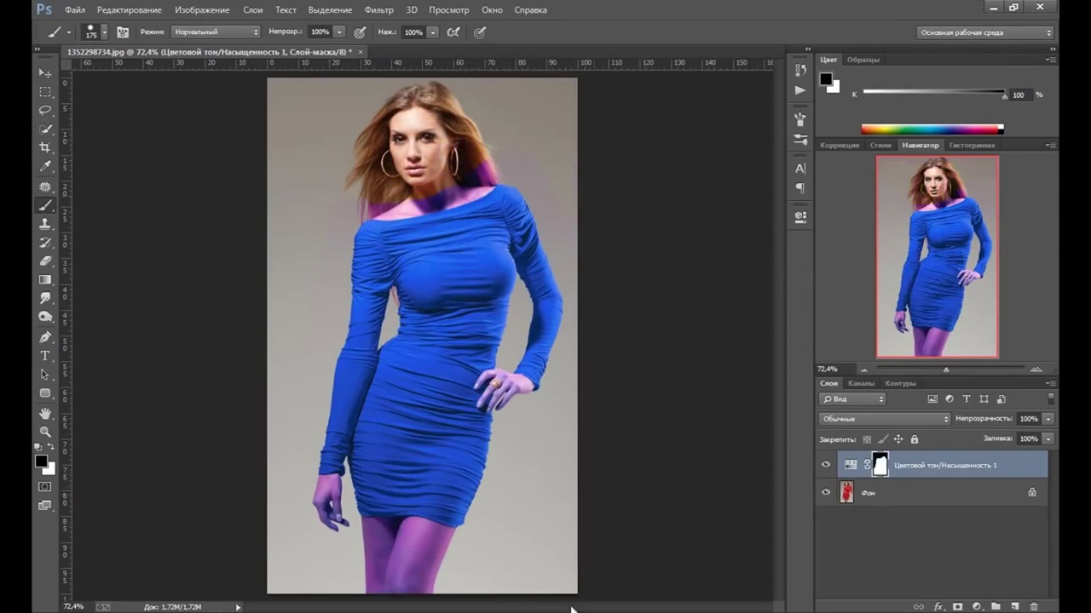
pyautogui.moveTo(447, 598)
pyautogui.mouseDown()
pyautogui.moveTo(409, 571)
pyautogui.moveTo(450, 576)
pyautogui.moveTo(360, 577)
pyautogui.mouseUp()
pyautogui.moveTo(309, 545); pyautogui.dragTo(304, 518)
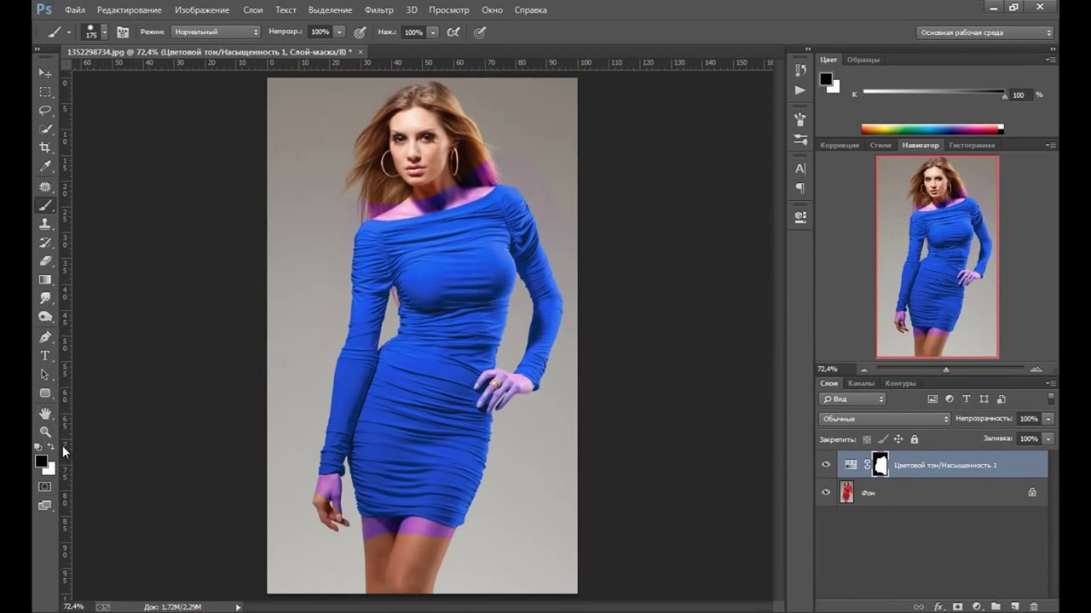
pyautogui.click(47, 432)
# Step: At 200% zoom, mask the neckline strip with a 10 px brush, then zoom back out
pyautogui.click(395, 206)
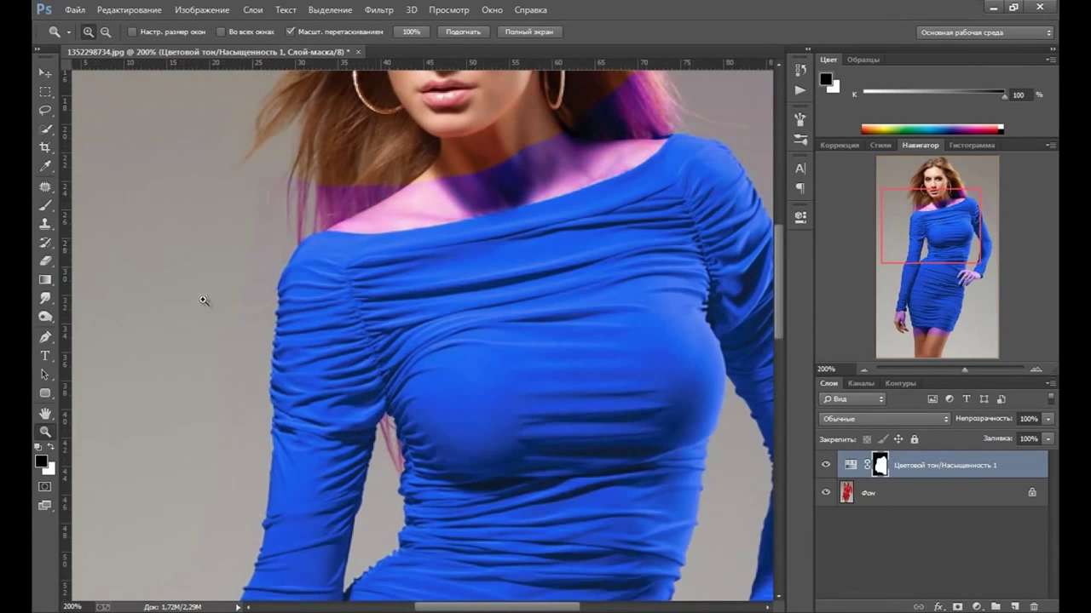
pyautogui.click(45, 205)
pyautogui.press('[')
pyautogui.press('[')
pyautogui.press('[')
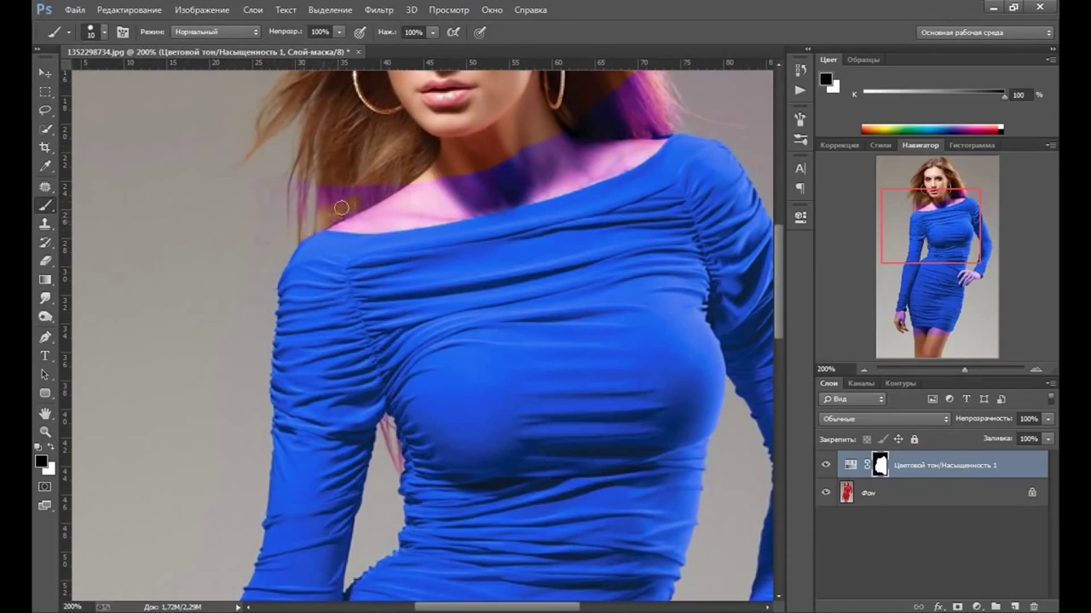
pyautogui.moveTo(337, 223)
pyautogui.mouseDown()
pyautogui.moveTo(404, 219)
pyautogui.moveTo(540, 182)
pyautogui.moveTo(499, 195)
pyautogui.moveTo(526, 196)
pyautogui.moveTo(597, 169)
pyautogui.moveTo(490, 377)
pyautogui.mouseUp()
pyautogui.press('z')
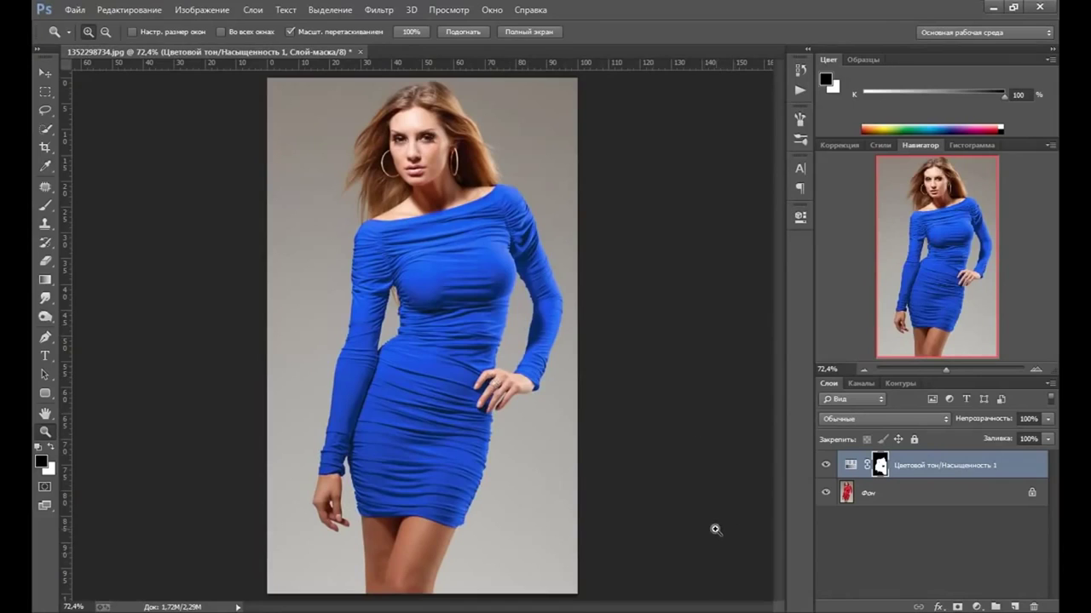
pyautogui.click(826, 467)
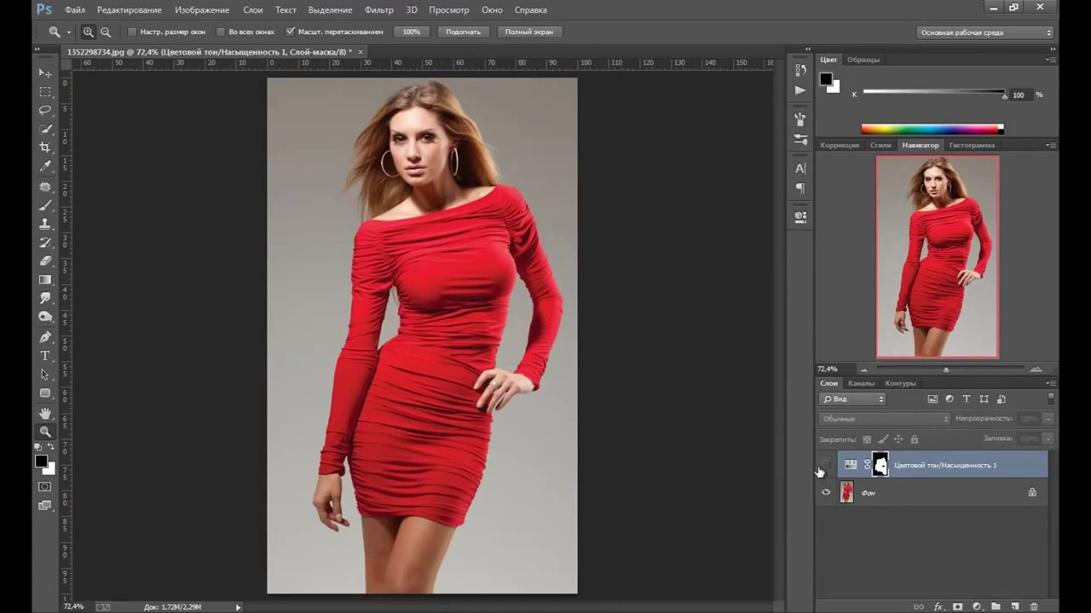
pyautogui.click(827, 465)
pyautogui.click(826, 465)
pyautogui.click(827, 466)
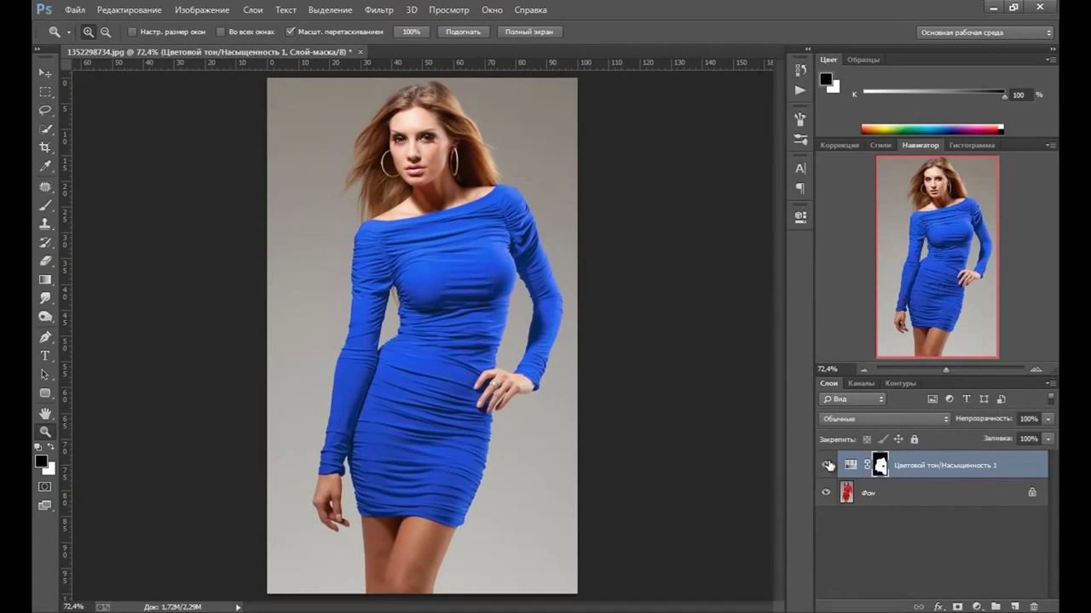